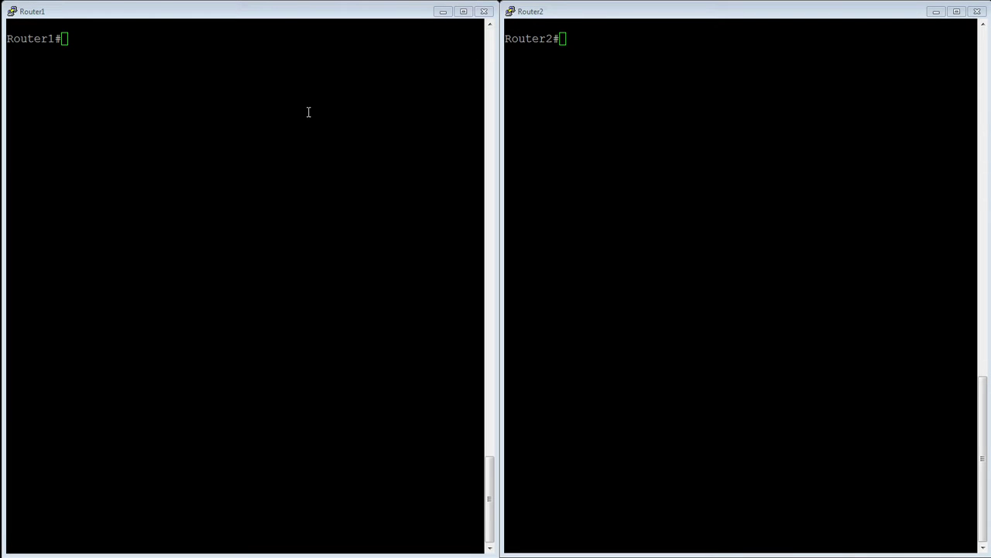
# List Router1's FDP neighbors to see which devices and ports it connects to
pyautogui.click(211, 84)
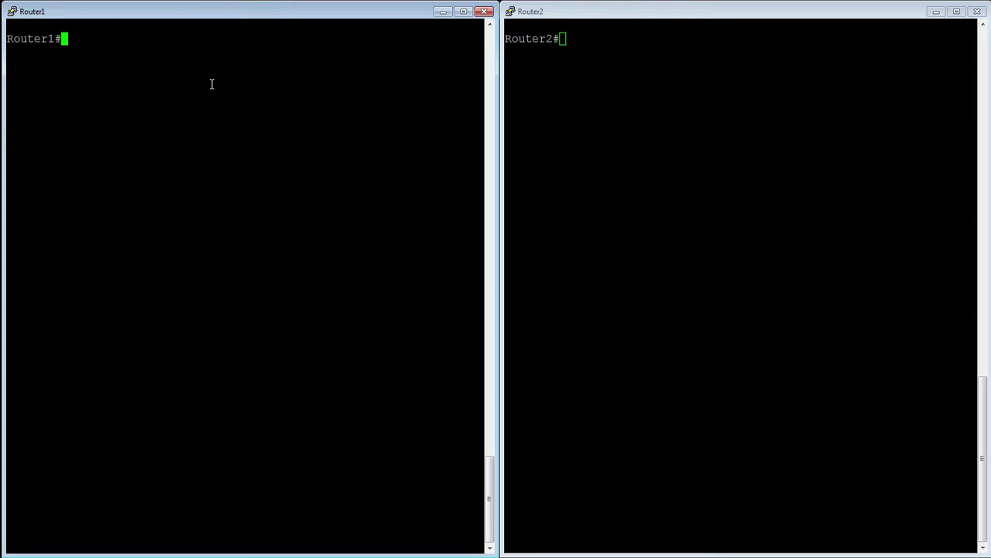
pyautogui.write('show fdp neigh')
pyautogui.press('Return')
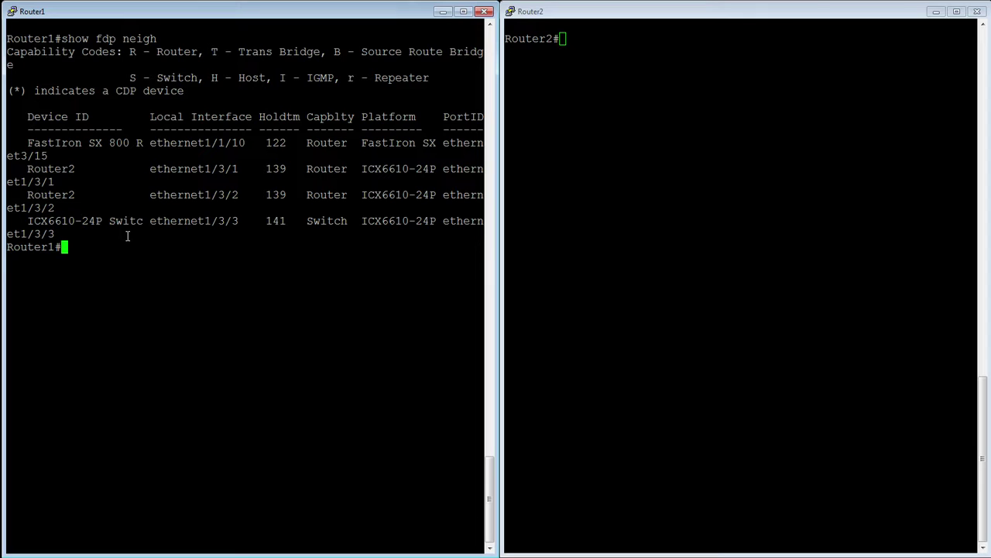
# Assign the IP address 10.0.0.1/24 to interface ethernet 1/3/1 on Router1
pyautogui.write('config t')
pyautogui.press('Return')
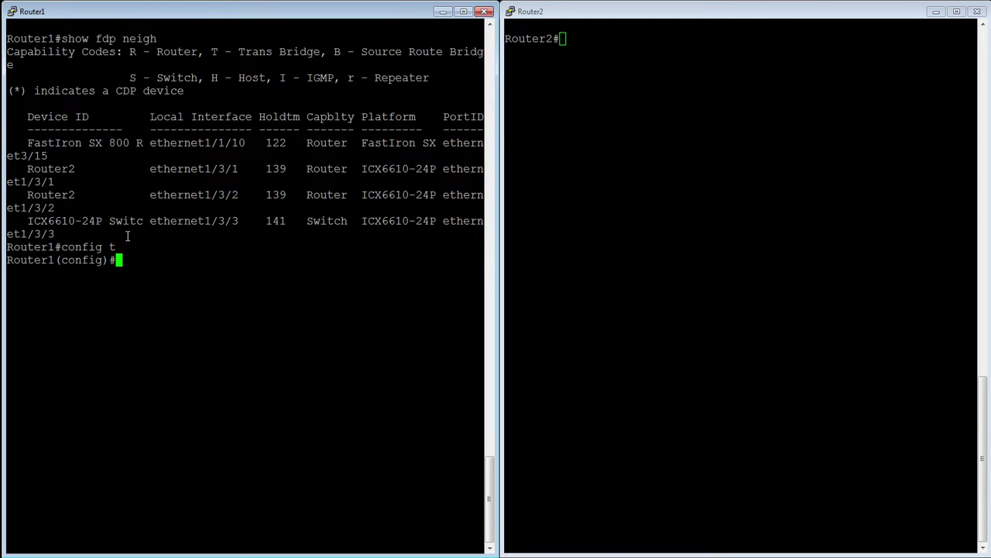
pyautogui.write('int e 1/3/1')
pyautogui.press('Return')
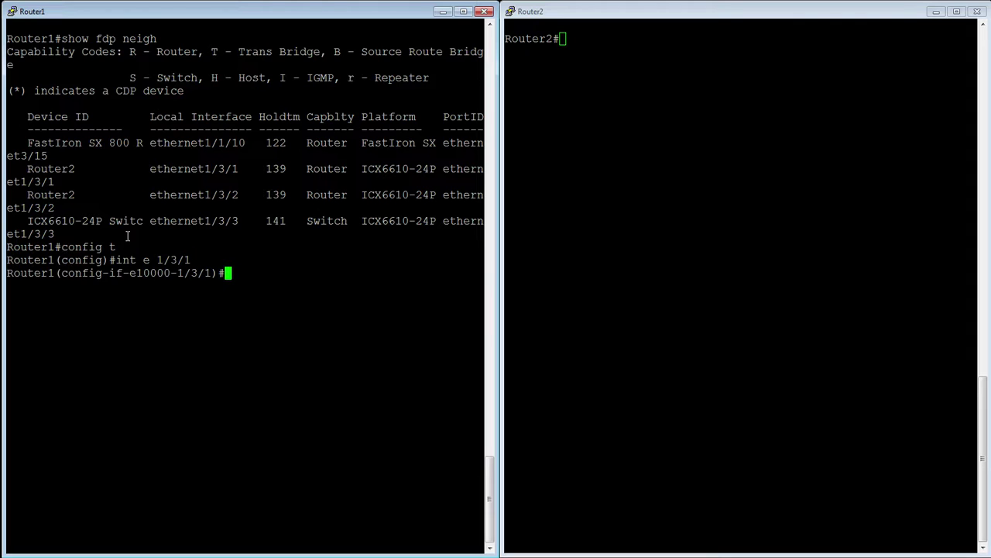
pyautogui.write('ip address ')
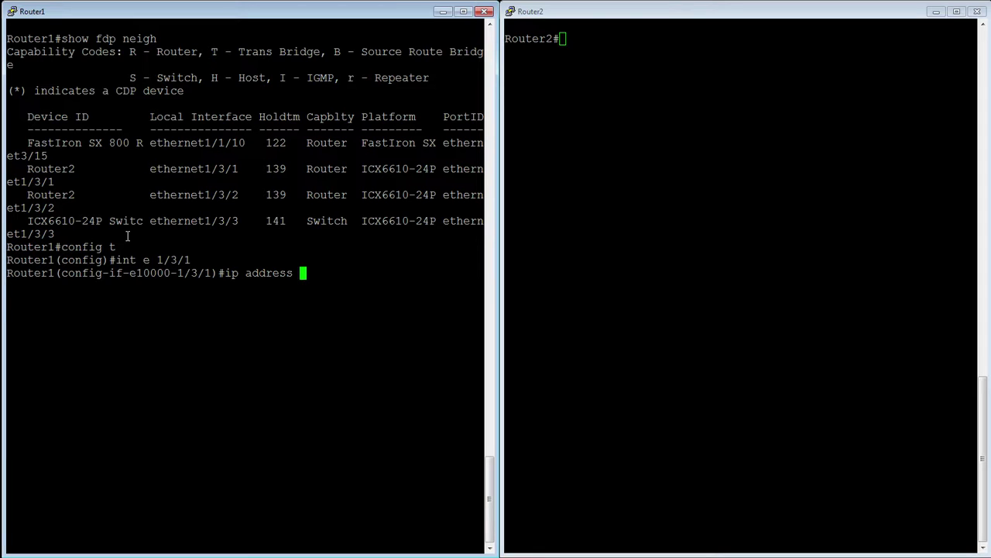
pyautogui.write('10.0.0.1/24')
pyautogui.press('Return')
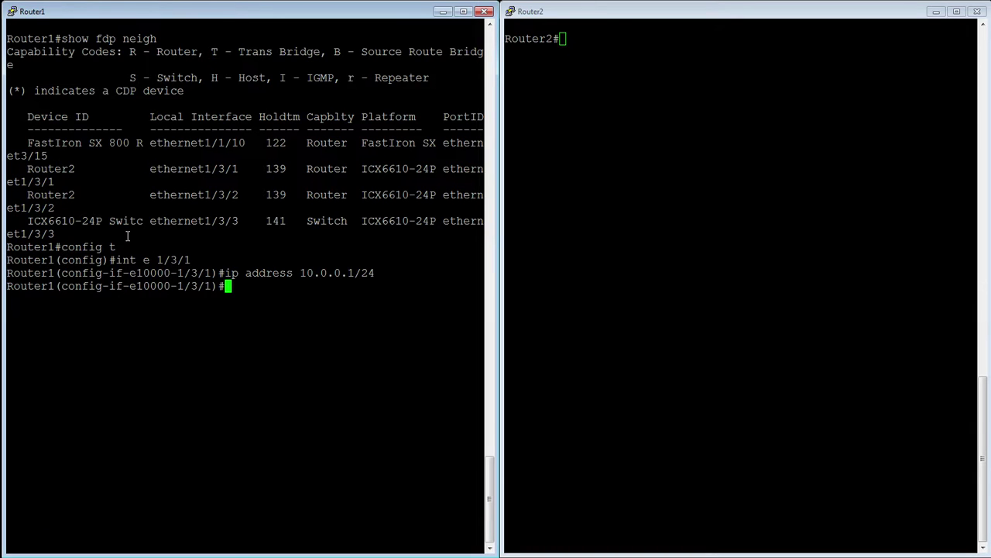
# Assign the IP address 10.0.0.2/24 to interface ethernet 1/3/1 on Router2
pyautogui.click(577, 76)
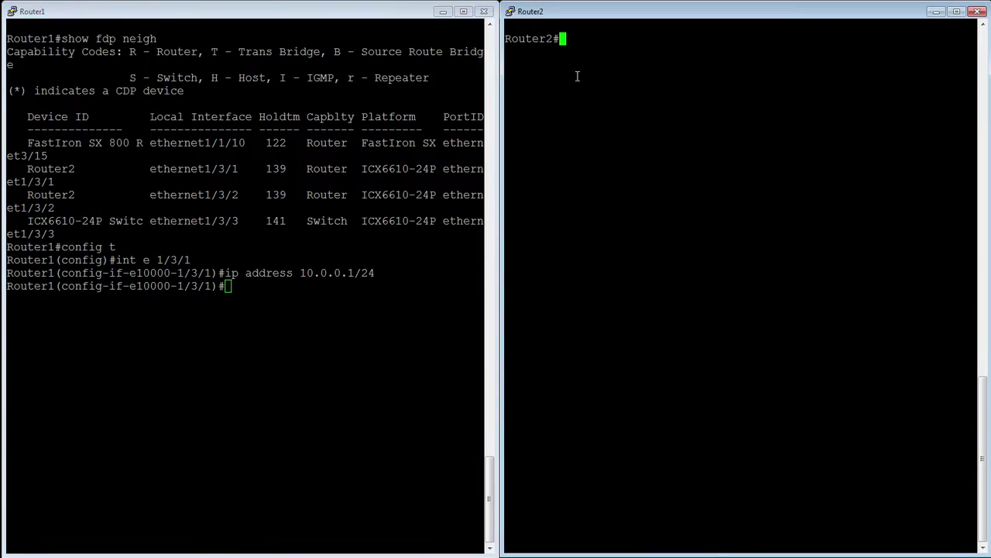
pyautogui.write('config t')
pyautogui.press('Return')
pyautogui.write('int e 1/1')
pyautogui.press('BackSpace')
pyautogui.write('3/1')
pyautogui.press('Return')
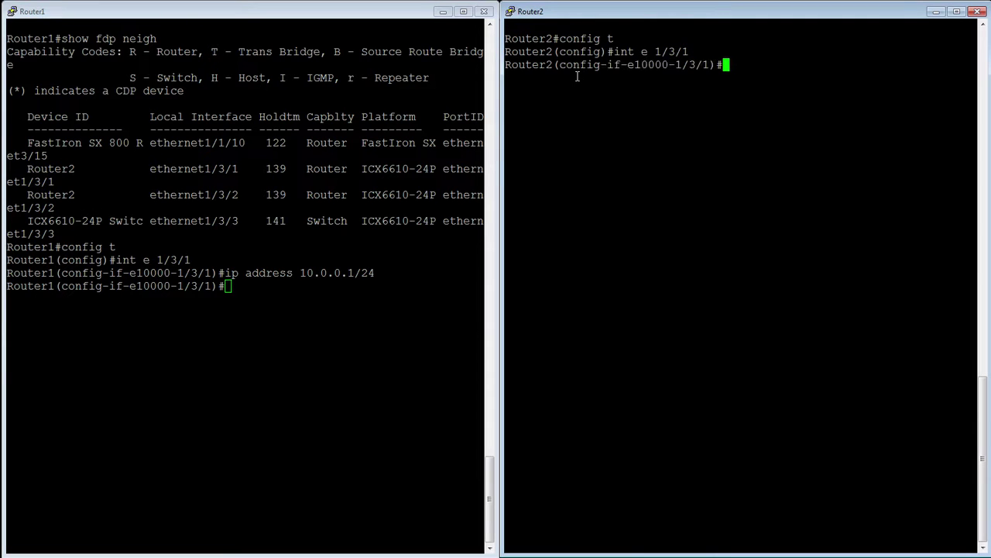
pyautogui.write('ip address 10.0.0.')
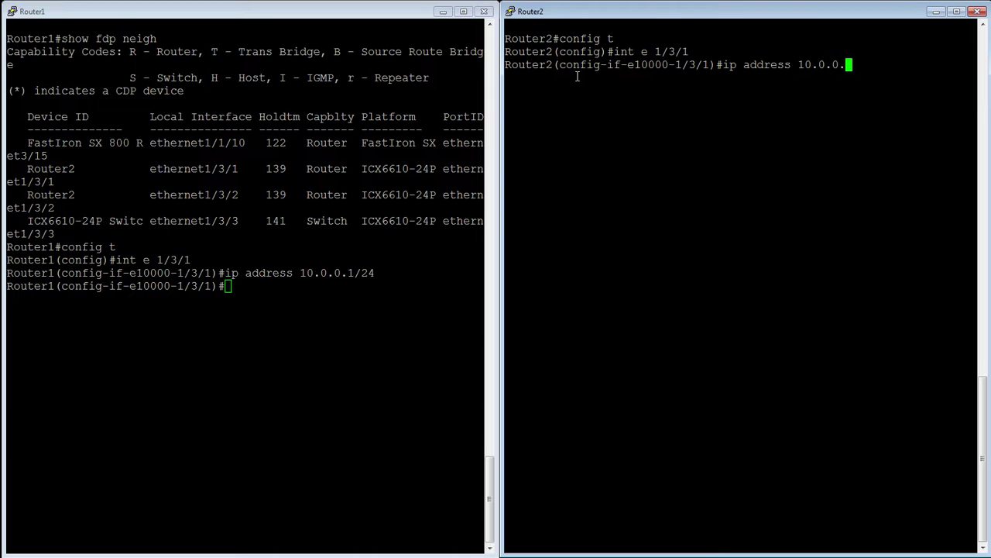
pyautogui.write('2/24')
pyautogui.press('Return')
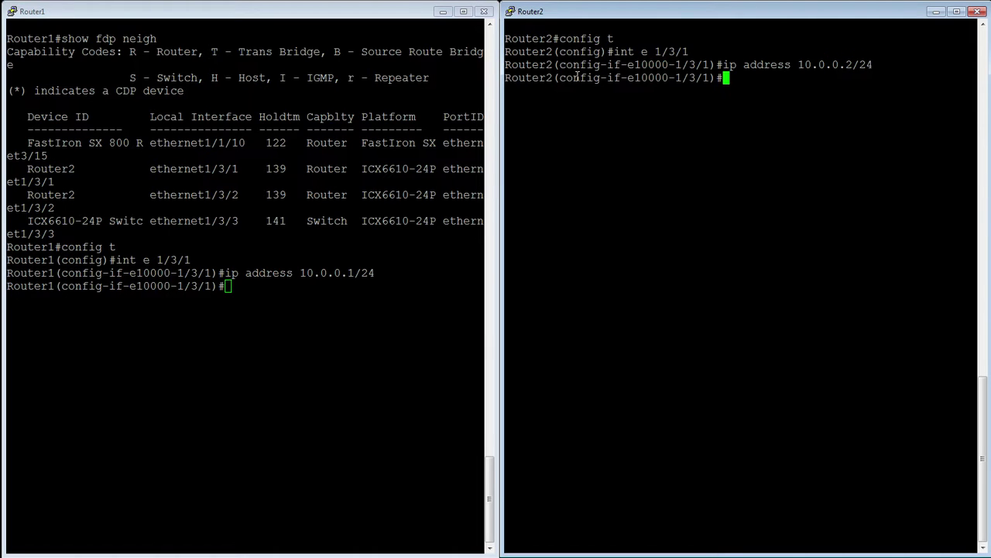
# Leave configuration mode on Router2 and ping Router1 at 10.0.0.1 to test connectivity
pyautogui.write('exit')
pyautogui.press('Return')
pyautogui.write('exit')
pyautogui.press('Return')
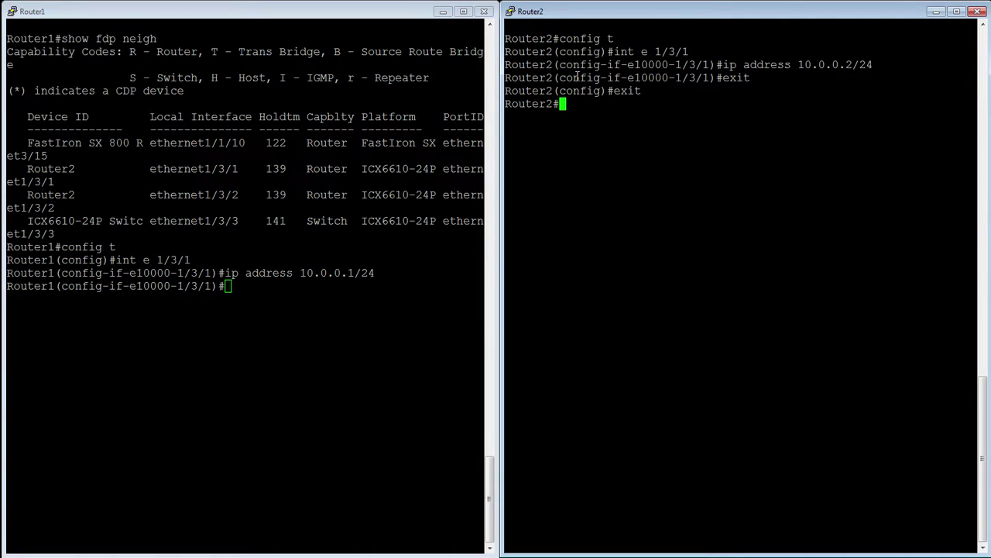
pyautogui.write('ping 10.0.0.1')
pyautogui.press('Return')
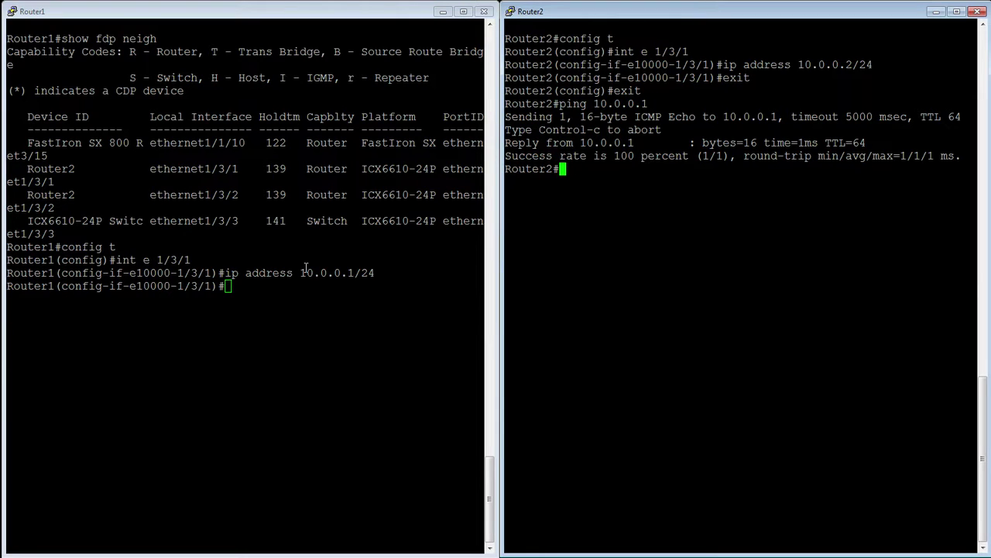
# Enable BGP on Router1 and set its local AS number to 100
pyautogui.click(225, 326)
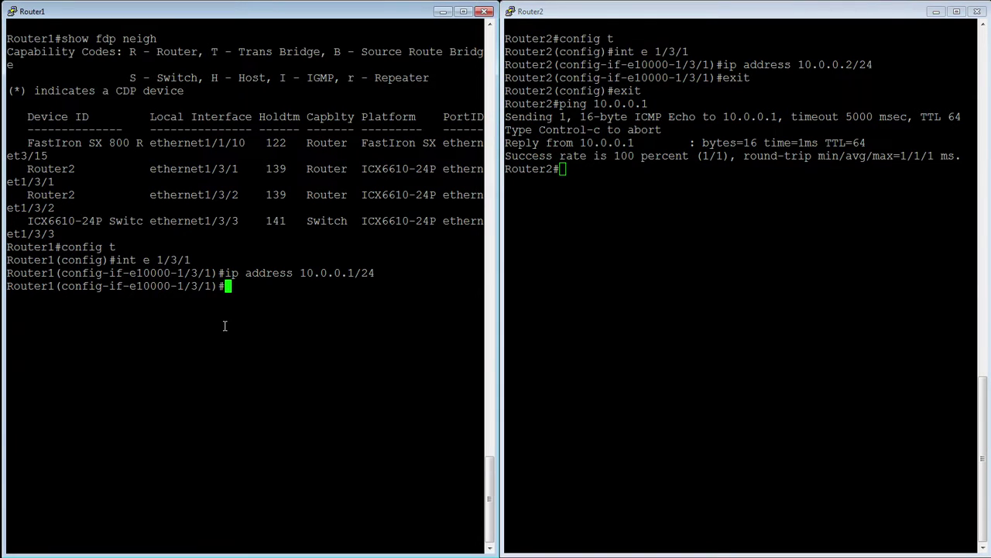
pyautogui.write('exit')
pyautogui.press('Return')
pyautogui.write('router bgp')
pyautogui.press('Return')
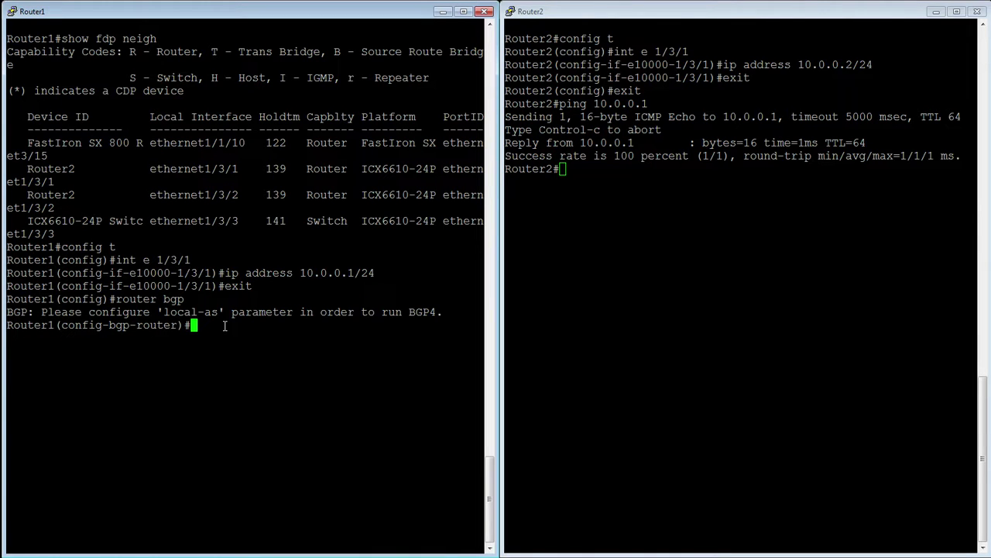
pyautogui.write('local-as 100')
pyautogui.press('Return')
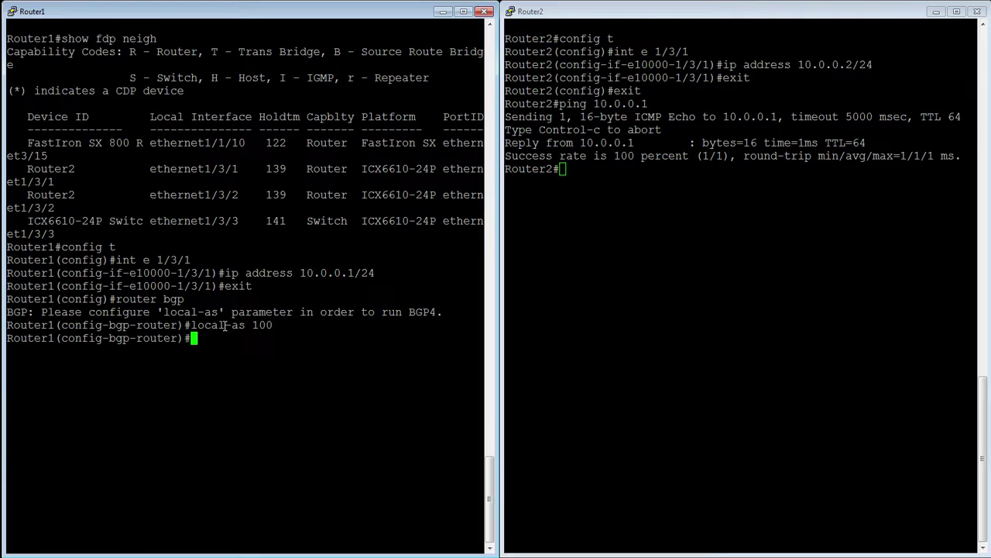
# Add 10.0.0.2 as a BGP neighbor on Router1 with remote AS 200, consulting the list of neighbor options
pyautogui.write('neigh 10.0.0.2 ?')
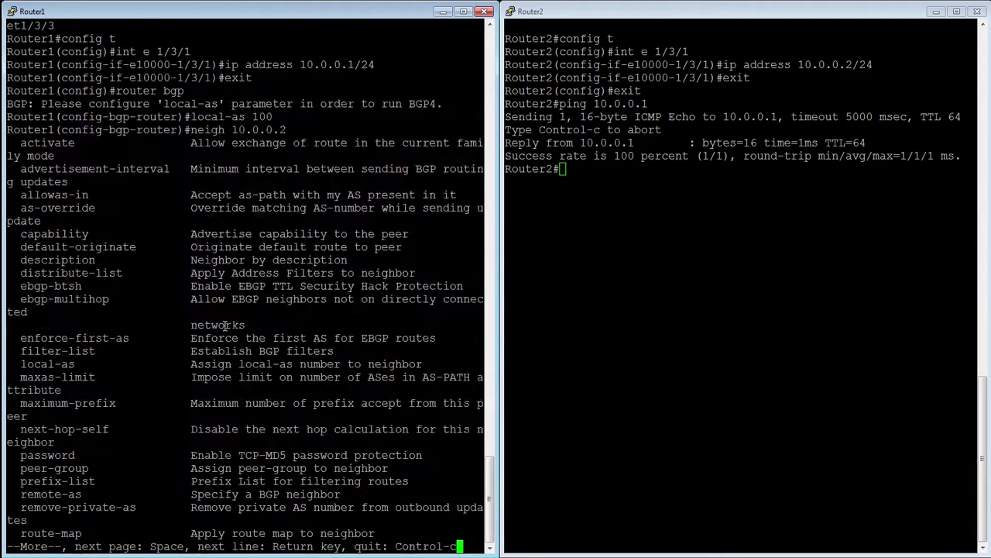
pyautogui.press('space')
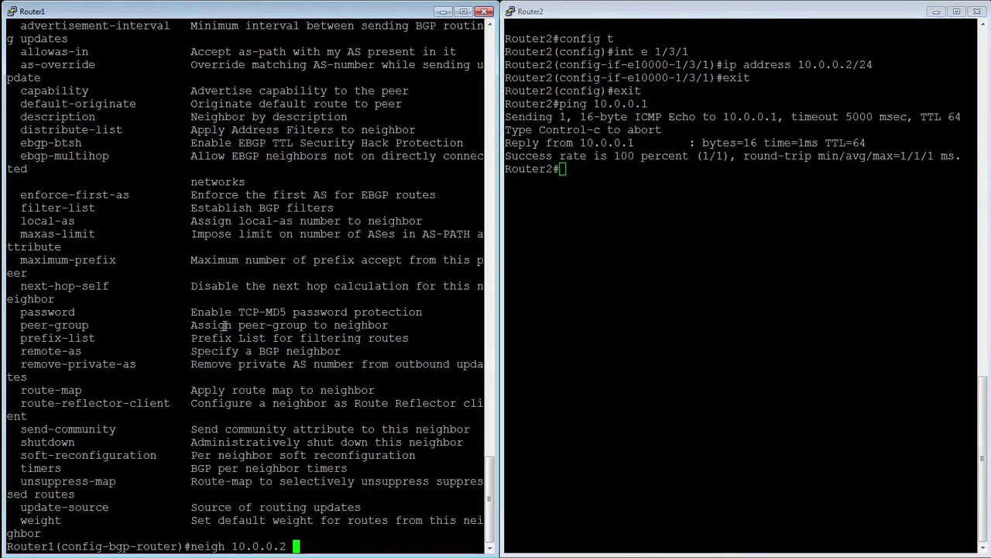
pyautogui.write('remote-as 200')
pyautogui.press('Return')
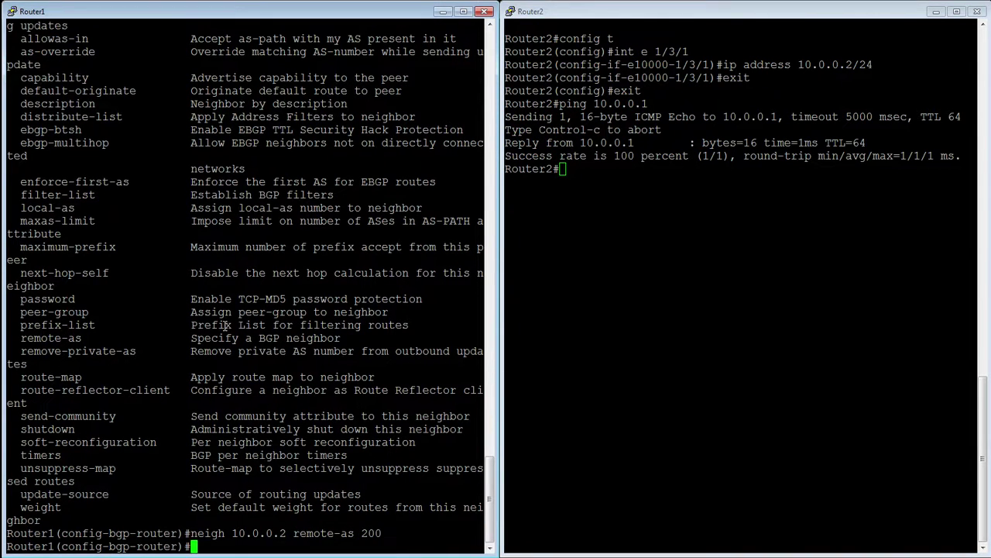
# Display the BGP neighbor details on Router1 to check the peering state
pyautogui.press('Return')
pyautogui.press('Return')
pyautogui.press('Return')
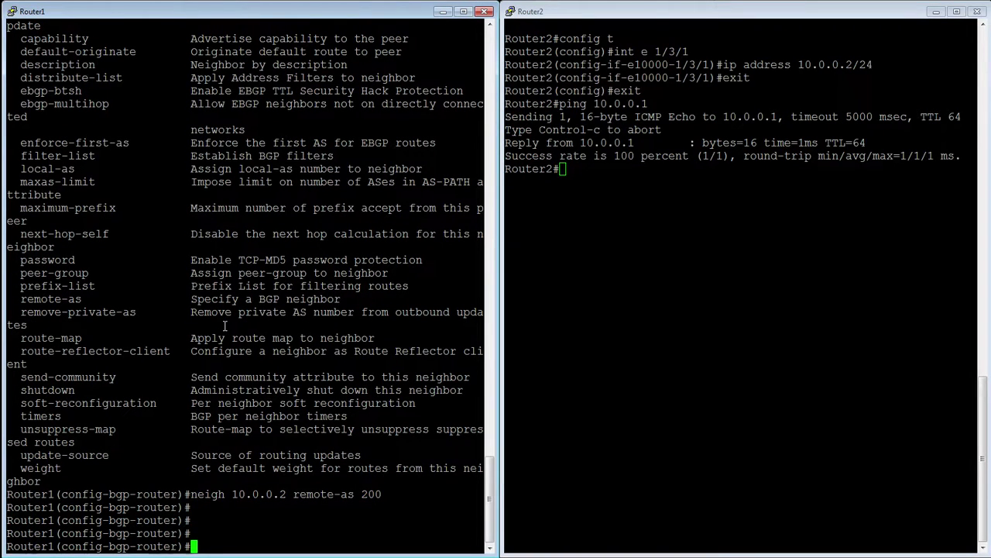
pyautogui.write('show ip bgp neigh')
pyautogui.press('Return')
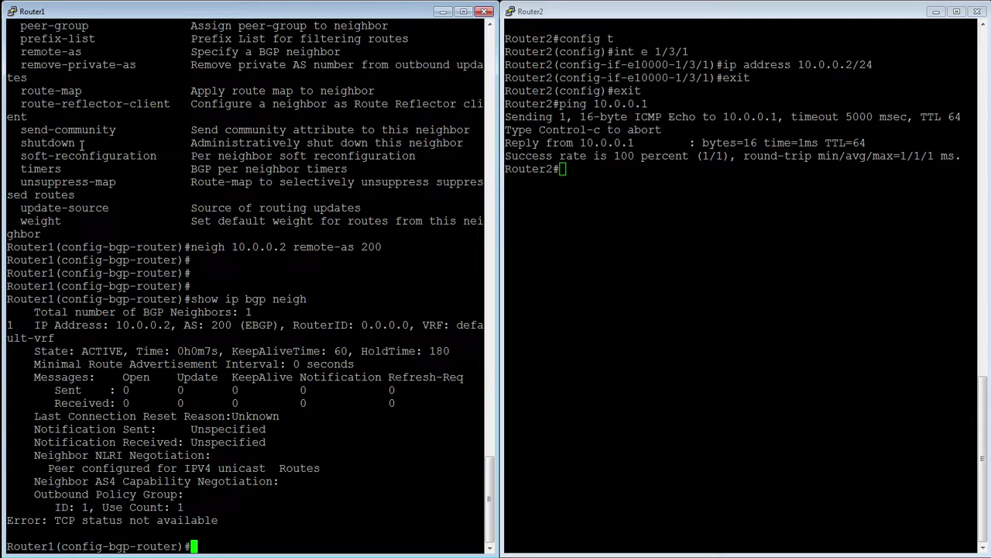
# Enable BGP on Router2 and set its local AS number to 200
pyautogui.click(668, 270)
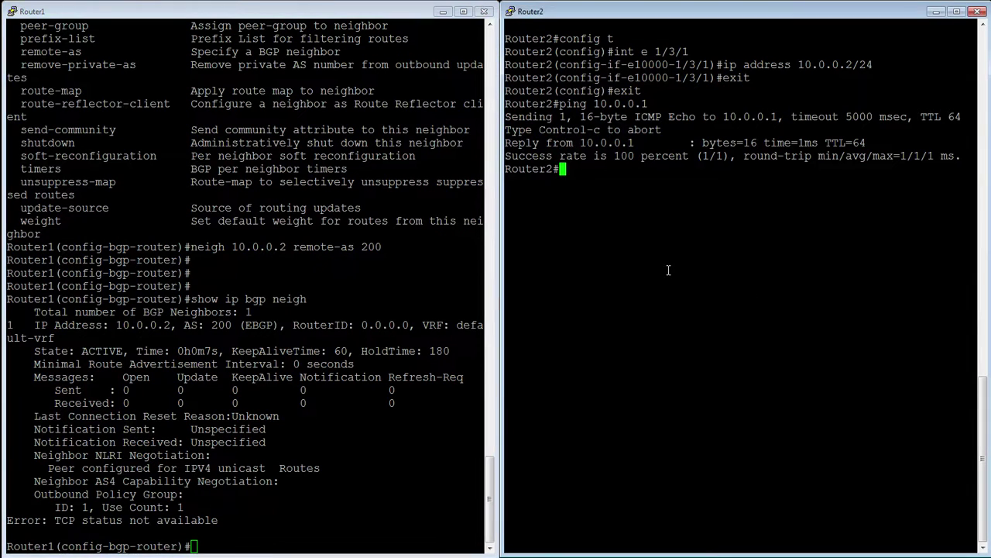
pyautogui.press('Return')
pyautogui.write('config t')
pyautogui.press('Return')
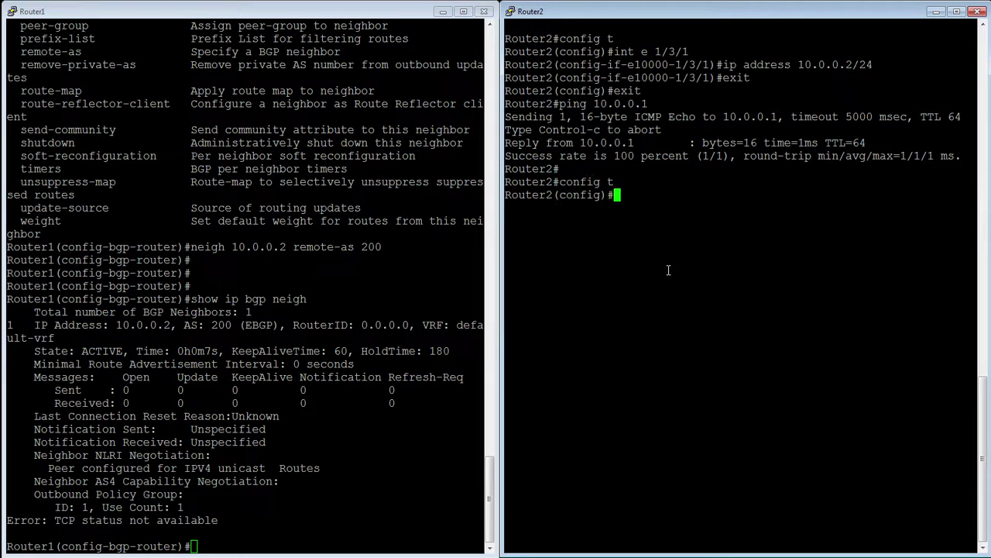
pyautogui.write('router bgp')
pyautogui.press('Return')
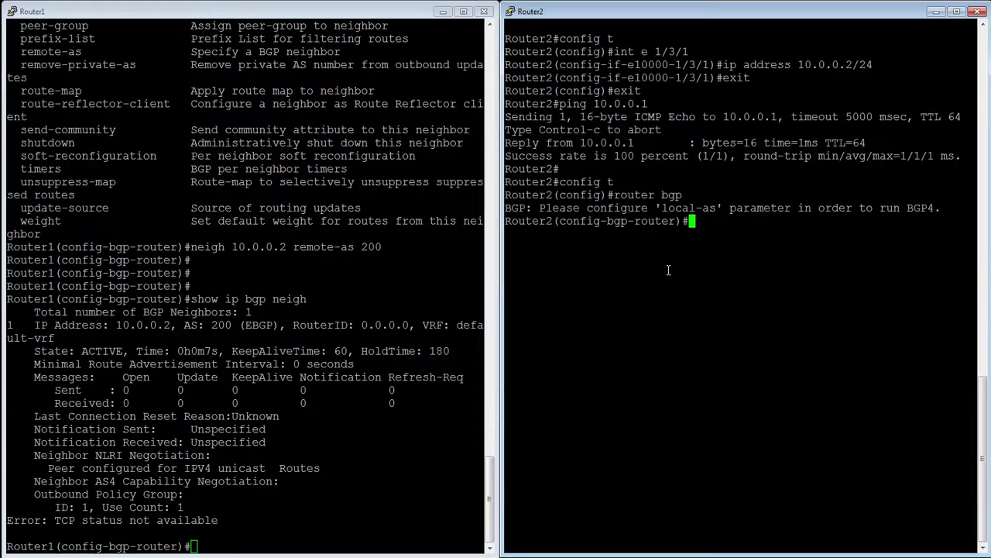
pyautogui.write('local-as 200')
pyautogui.press('Return')
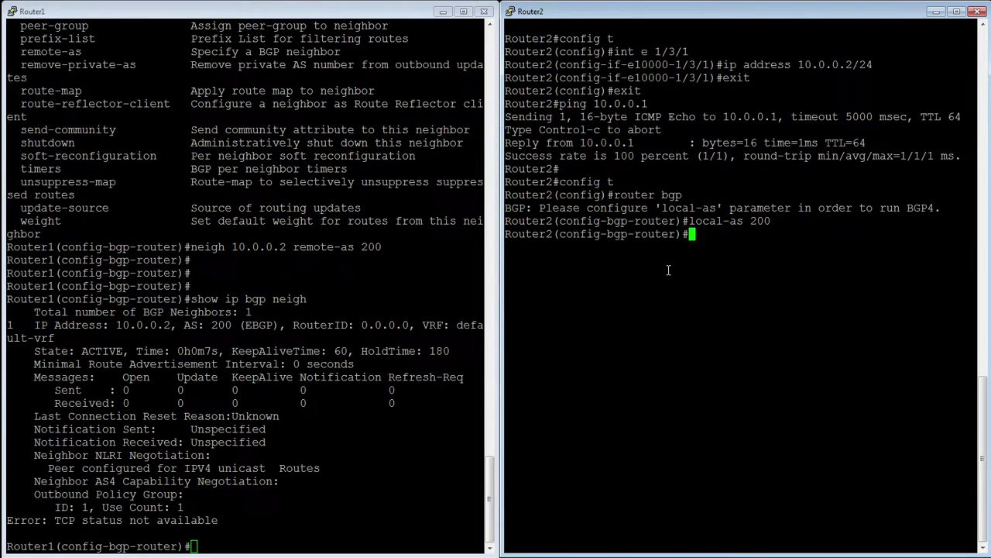
# Add 10.0.0.1 as a BGP neighbor on Router2 with remote AS 100
pyautogui.write('neigh 10.0.0.1 remove-as')
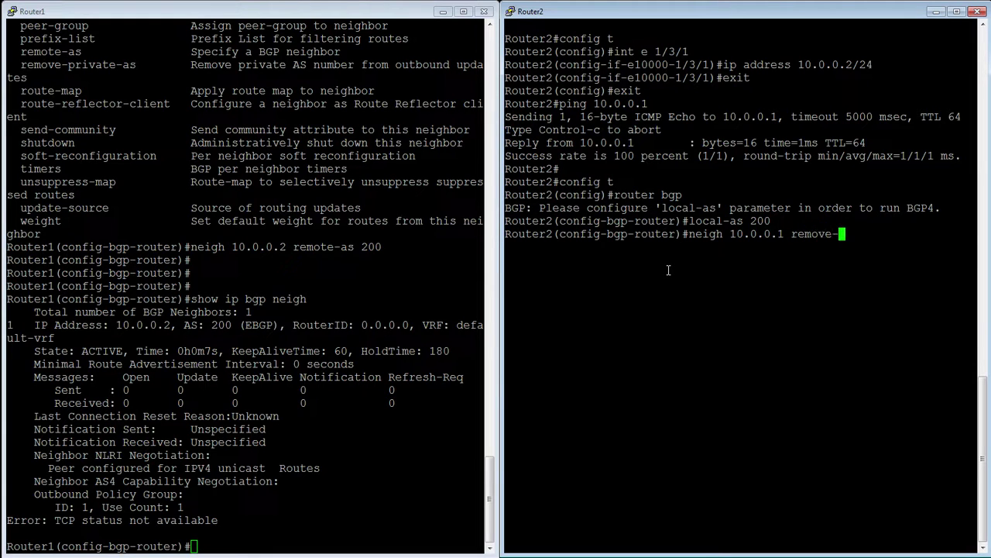
pyautogui.press('BackSpace')
pyautogui.press('BackSpace')
pyautogui.press('BackSpace')
pyautogui.press('BackSpace')
pyautogui.press('BackSpace')
pyautogui.write('te-as 100')
pyautogui.press('Return')
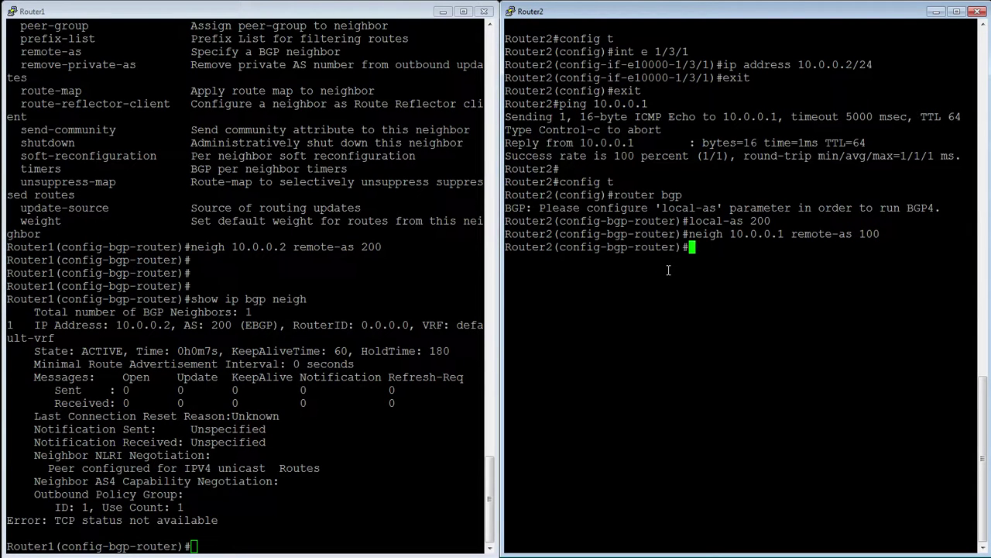
# Leave BGP configuration on Router2, display its full BGP neighbor details, and highlight the TCP connection state line
pyautogui.press('Return')
pyautogui.write('exit')
pyautogui.press('Return')
pyautogui.write('show ip ')
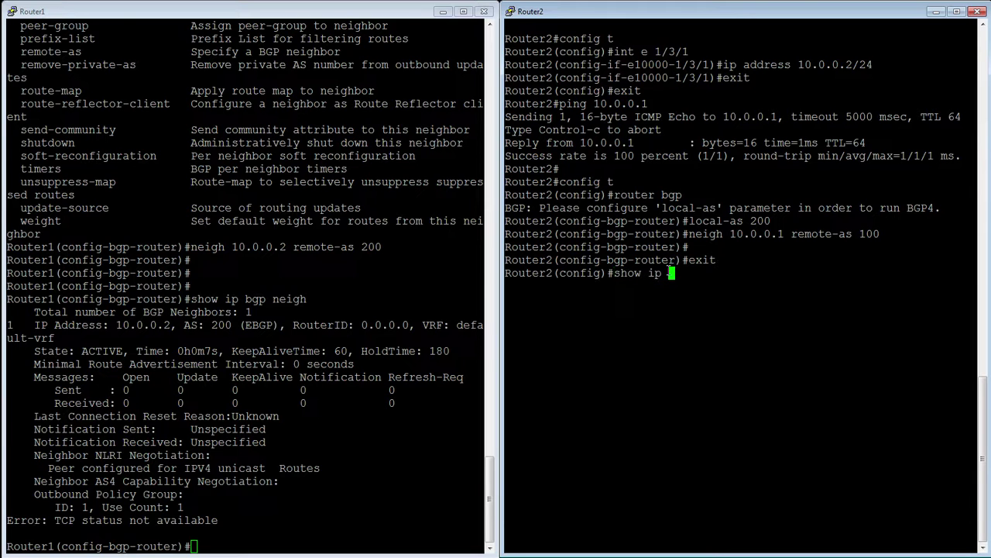
pyautogui.write('bgp neigh')
pyautogui.press('Return')
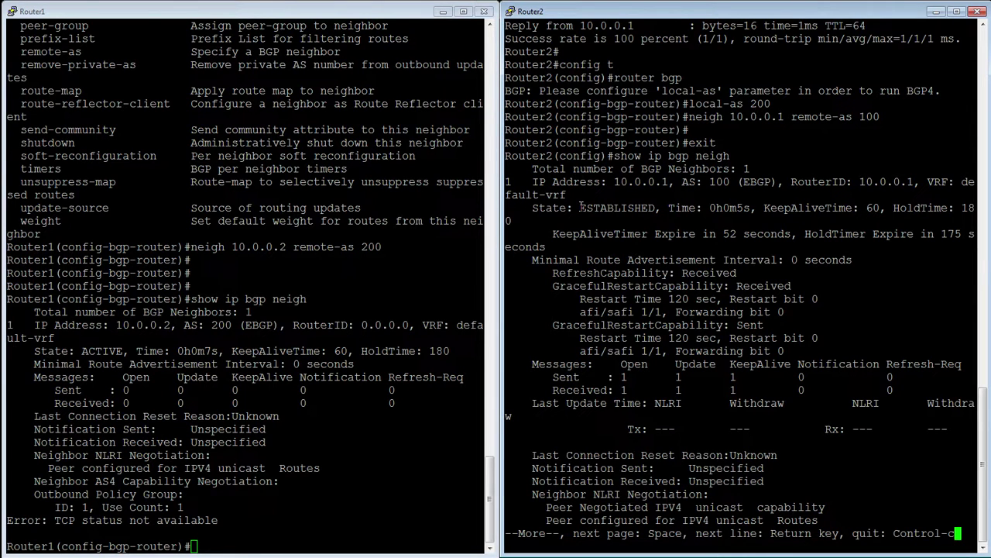
pyautogui.press('space')
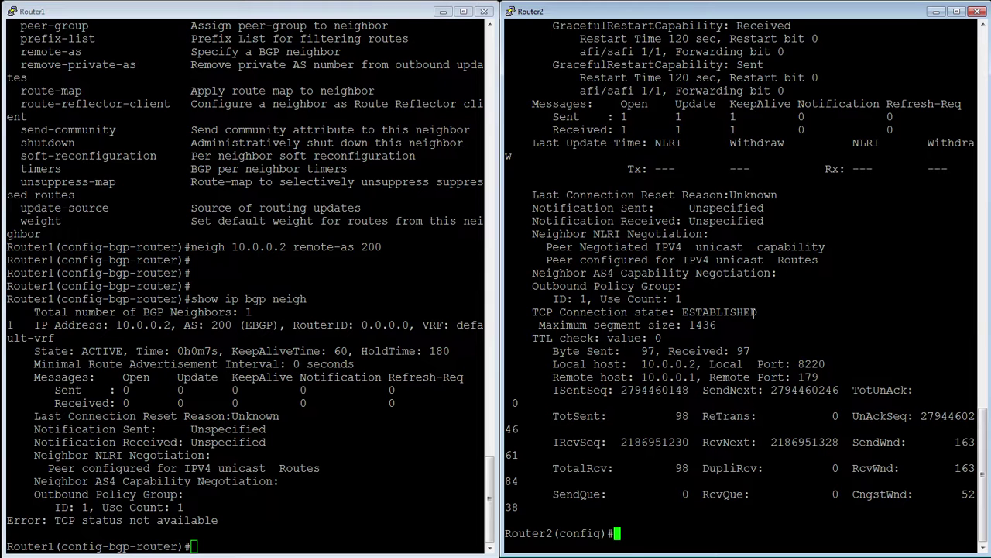
pyautogui.moveTo(765, 313); pyautogui.dragTo(532, 319)
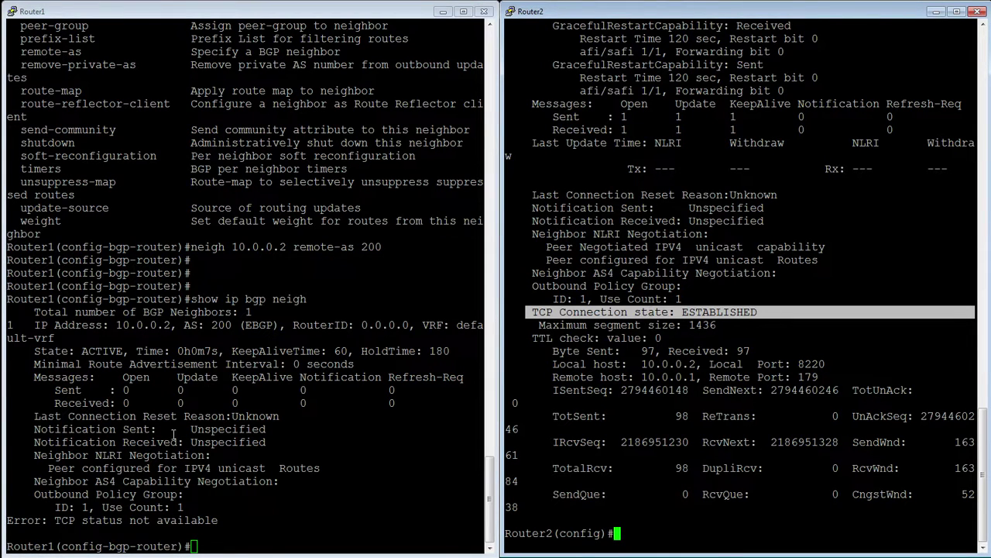
# Display the IP routing table on Router1
pyautogui.click(300, 504)
pyautogui.press('Return')
pyautogui.press('Return')
pyautogui.press('Return')
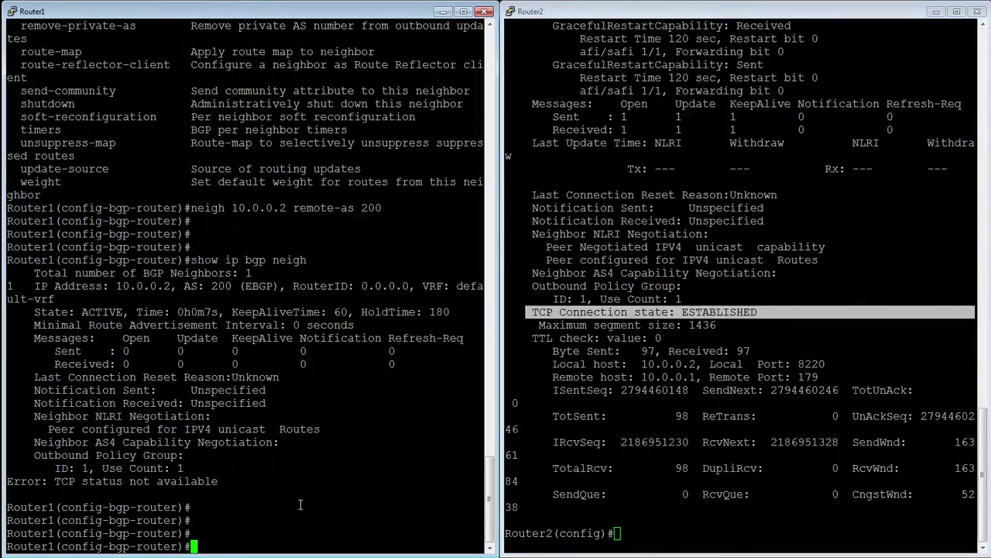
pyautogui.write('show ip rote')
pyautogui.press('Return')
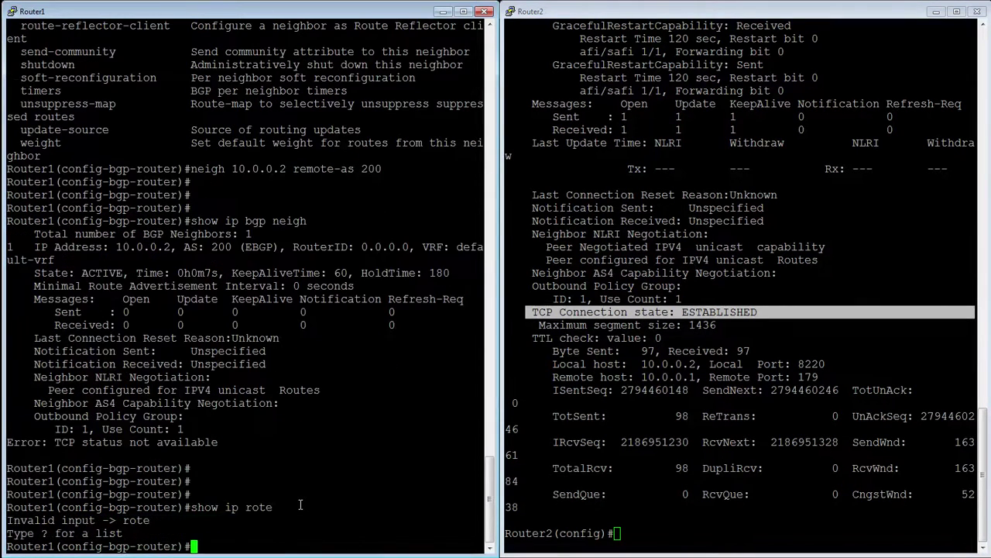
pyautogui.write('show i')
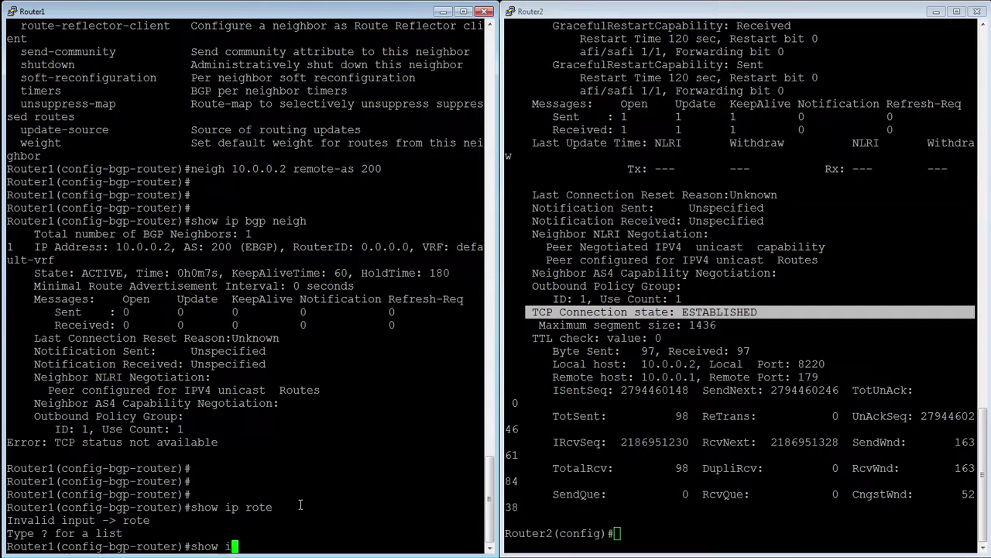
pyautogui.write('p route')
pyautogui.press('Return')
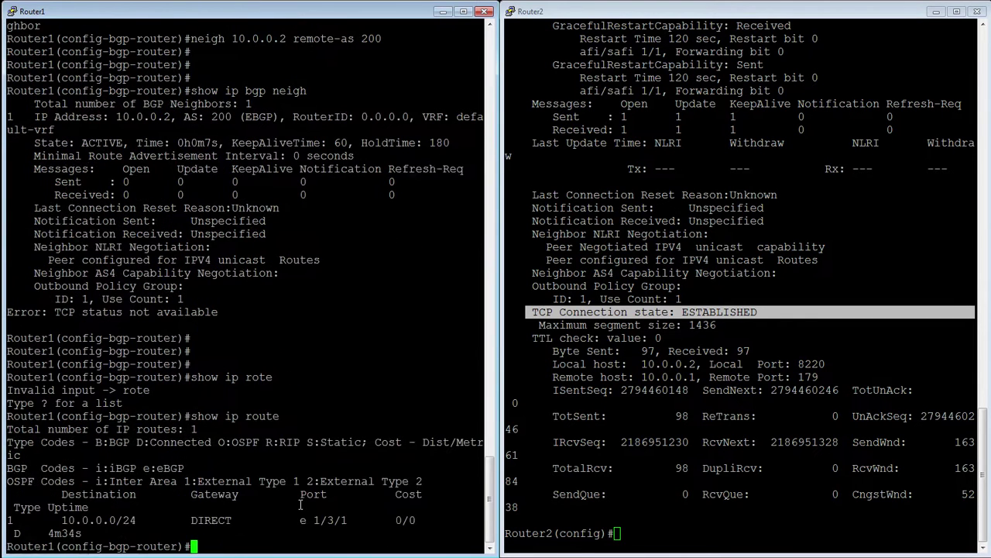
pyautogui.press('Return')
pyautogui.press('Return')
pyautogui.press('Return')
pyautogui.press('Return')
pyautogui.press('Return')
pyautogui.press('Return')
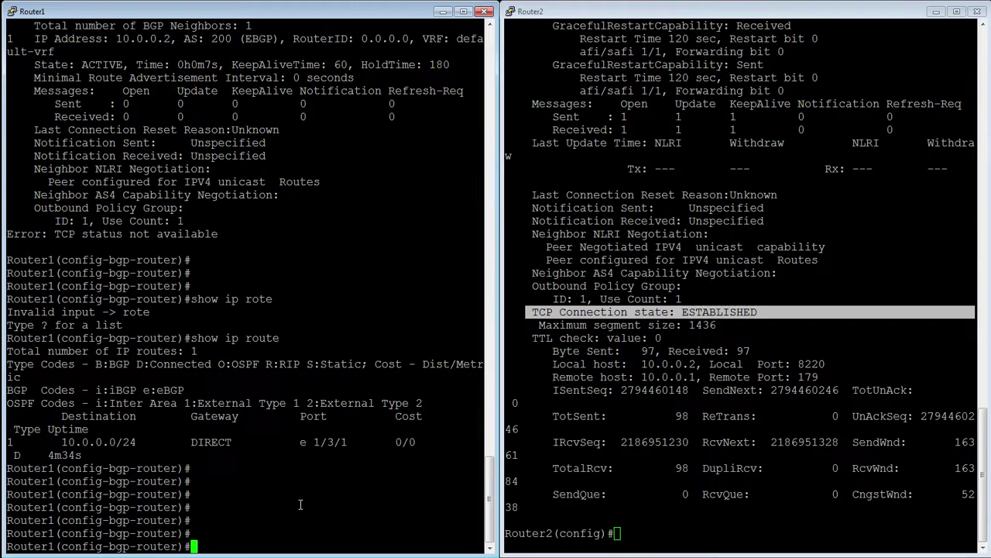
# Create loopback interface 1 on Router1 and assign it the IP address 1.1.1.1/32
pyautogui.write('int lo 1')
pyautogui.press('Return')
pyautogui.write('ip address')
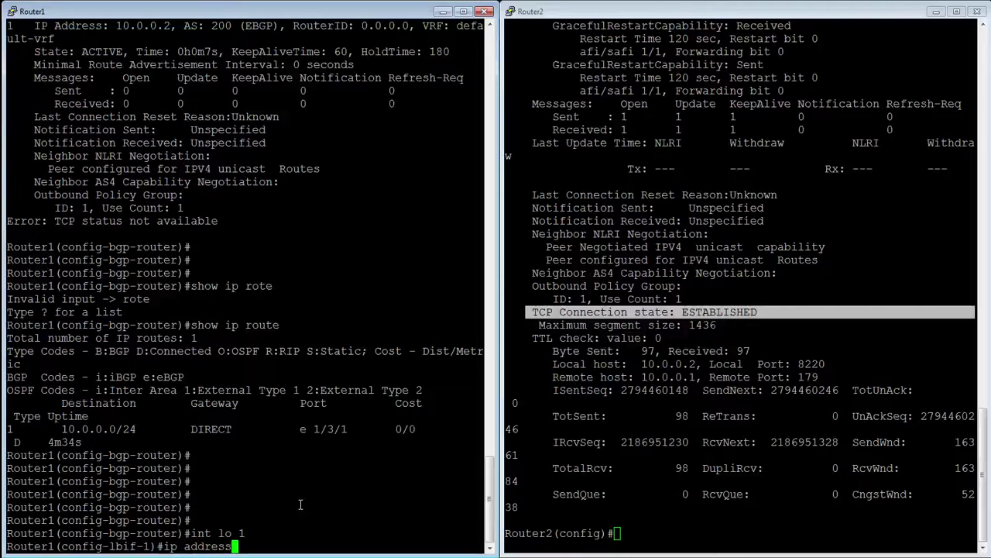
pyautogui.write(' 1.1.1.1/32')
pyautogui.press('Return')
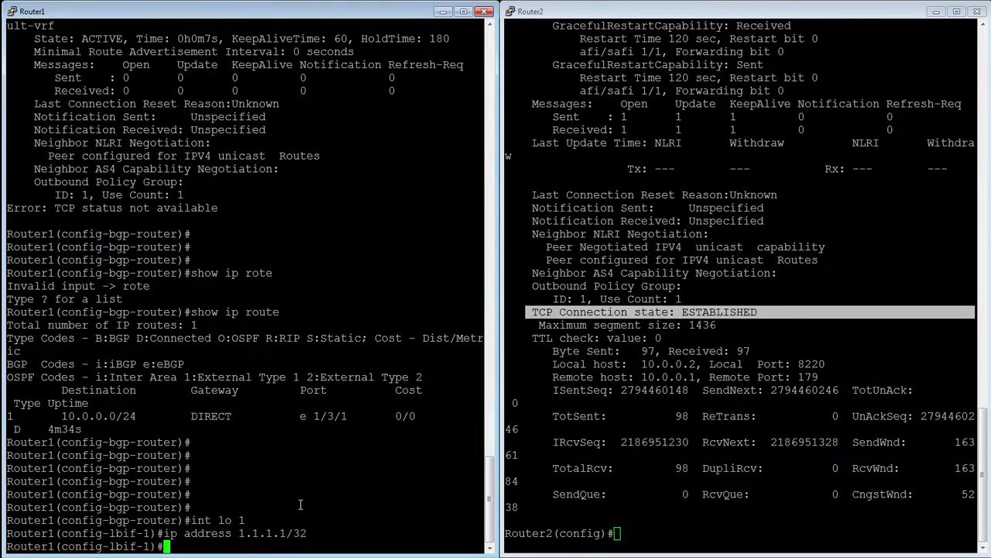
# Create loopback interface 1 on Router2 and assign it the IP address 2.2.2.2/32
pyautogui.click(659, 524)
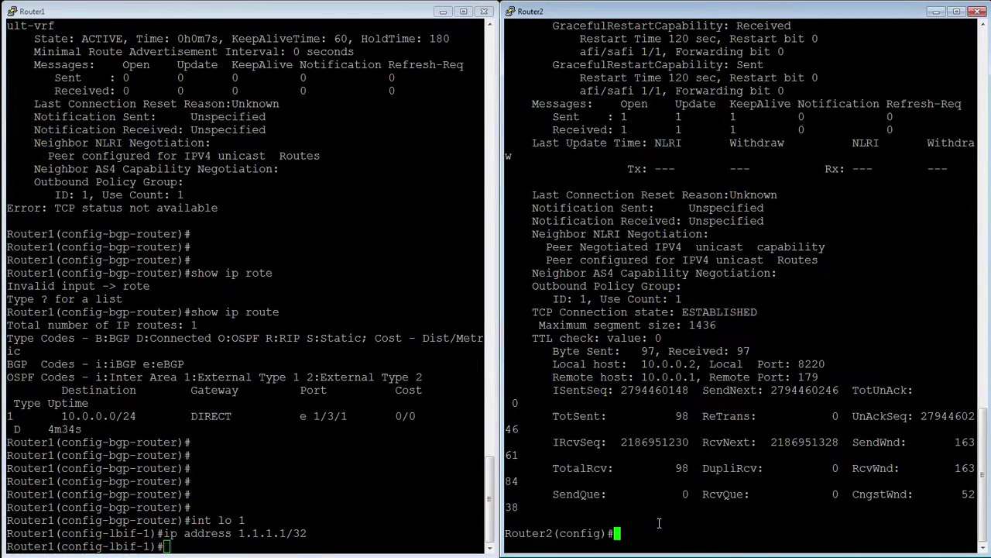
pyautogui.write('int lo 1')
pyautogui.press('Return')
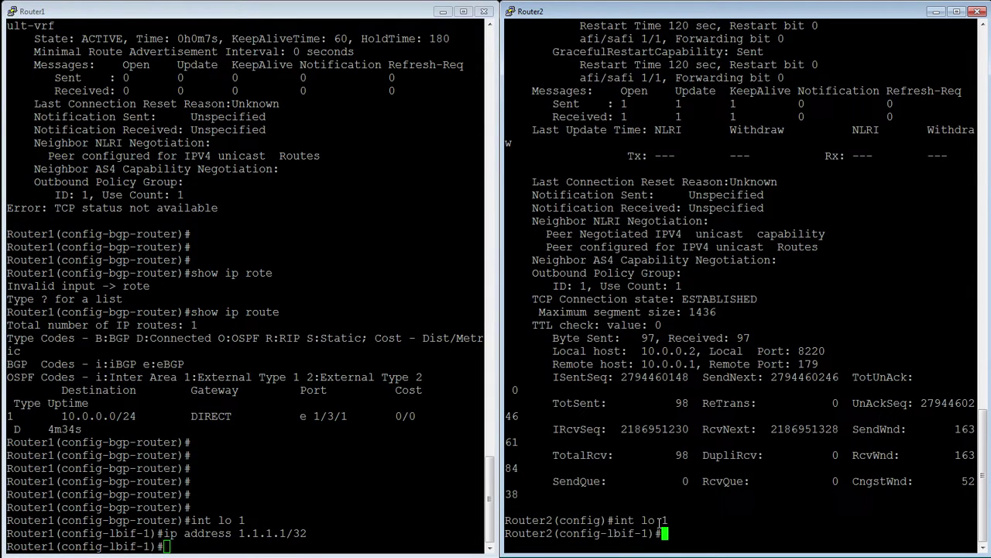
pyautogui.write('ip address ')
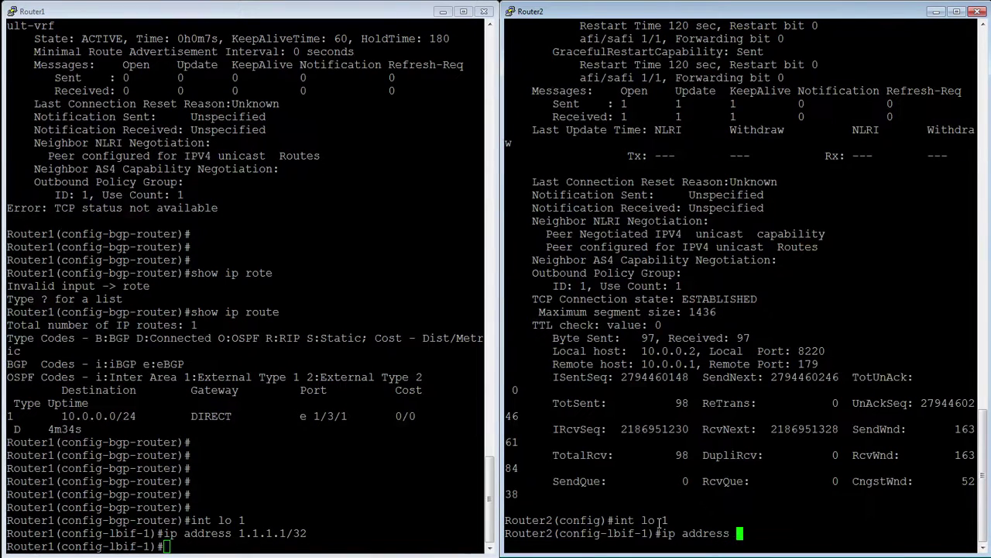
pyautogui.write('2.2.2.2/32')
pyautogui.press('Return')
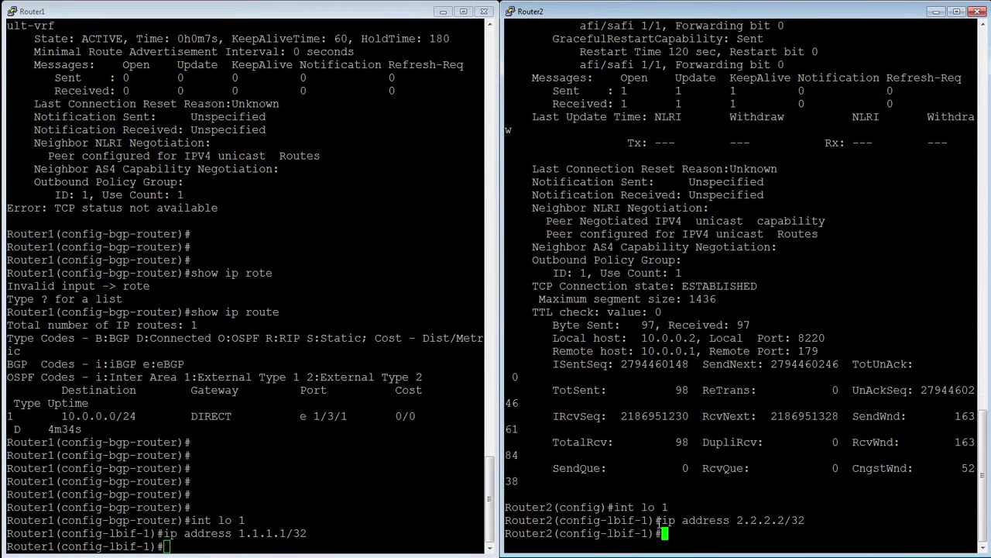
pyautogui.press('Return')
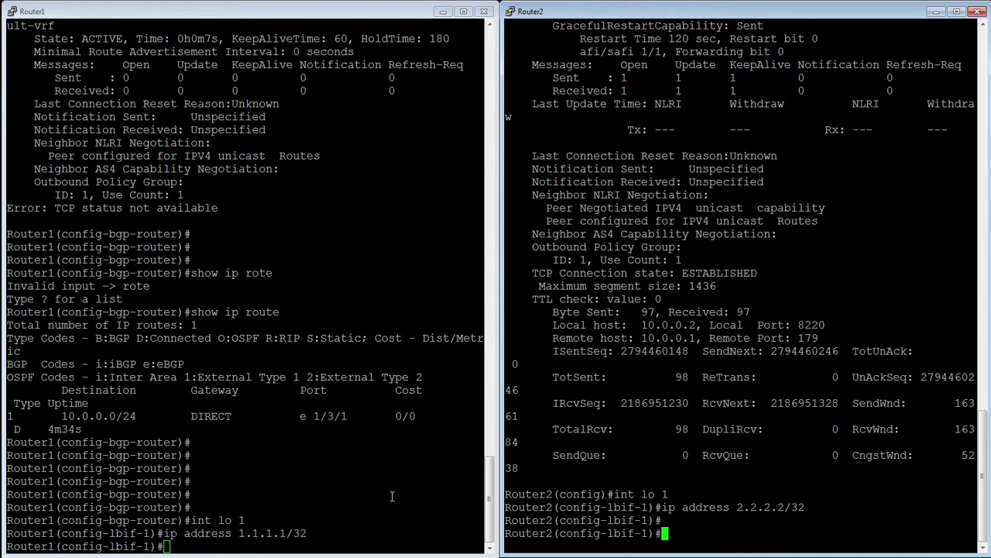
# Display the IP routing table on Router1 to check its loopback route
pyautogui.click(373, 520)
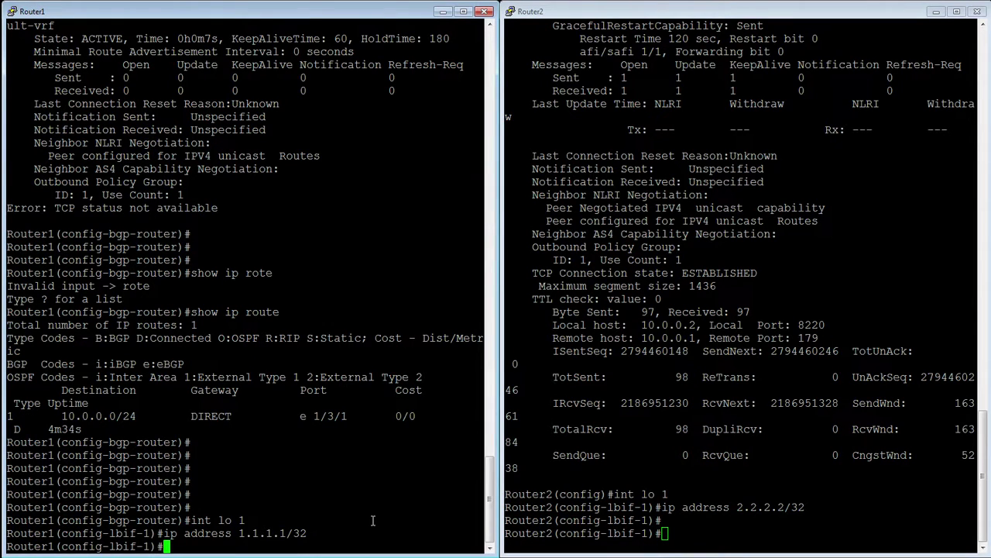
pyautogui.write('show ')
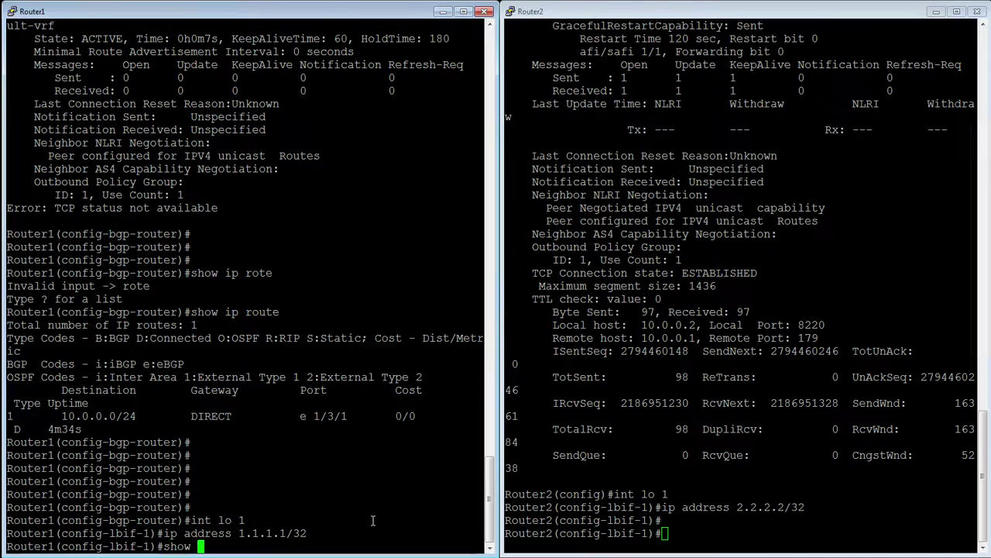
pyautogui.write('ip route')
pyautogui.press('Return')
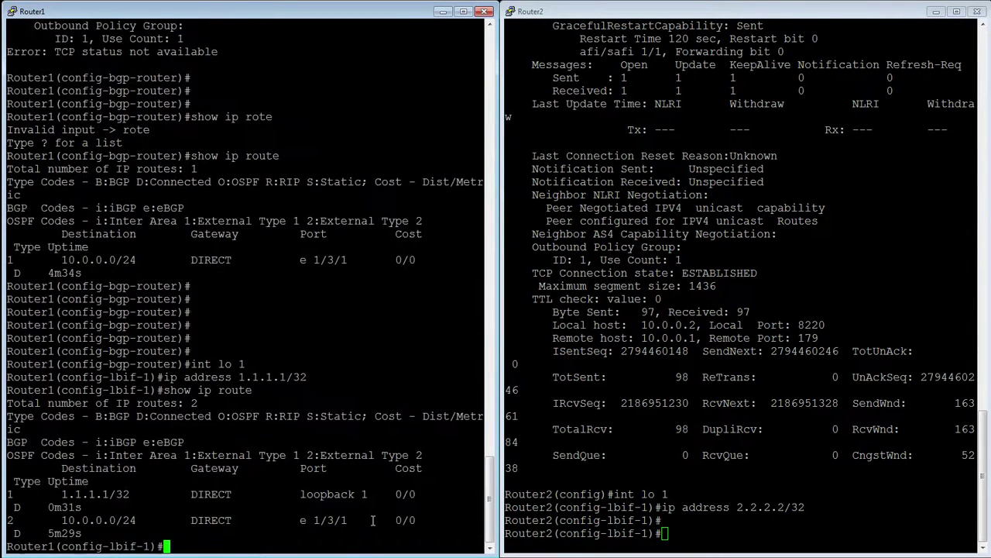
pyautogui.press('Return')
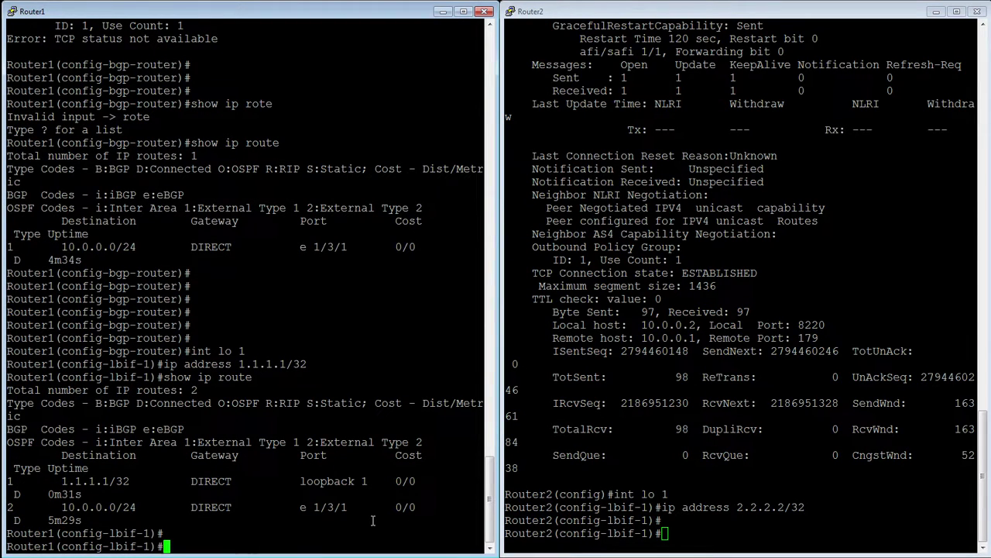
# Advertise the 1.1.1.1/32 loopback network in BGP on Router1, checking the command help for the mask format and available options
pyautogui.write('router bgp')
pyautogui.press('Return')
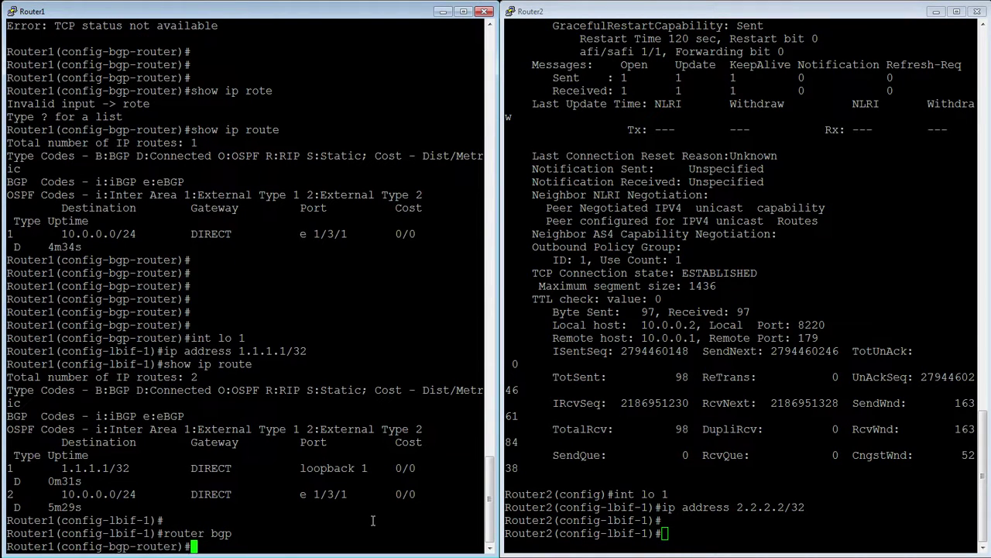
pyautogui.write('network 1.1.1.1')
pyautogui.press('Return')
pyautogui.press('Up')
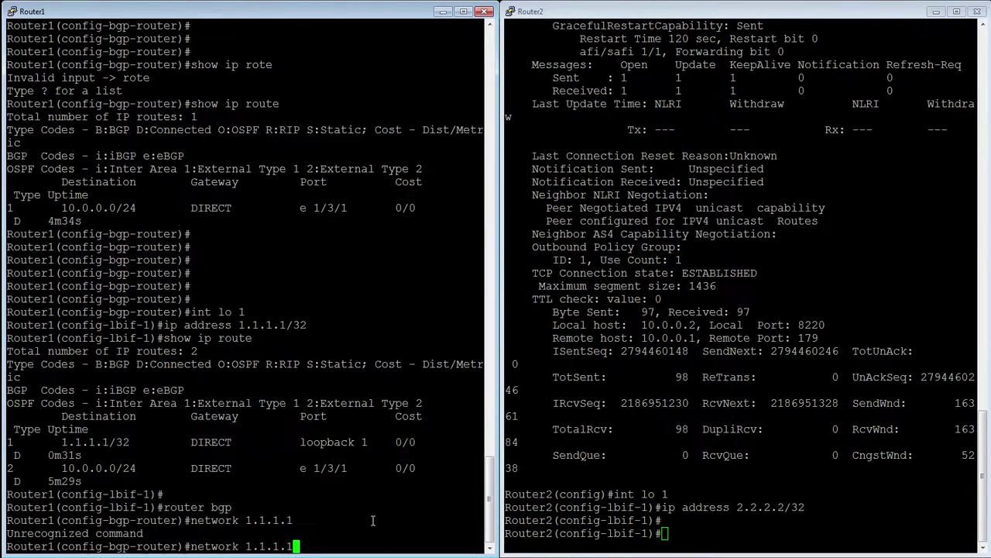
pyautogui.write('?')
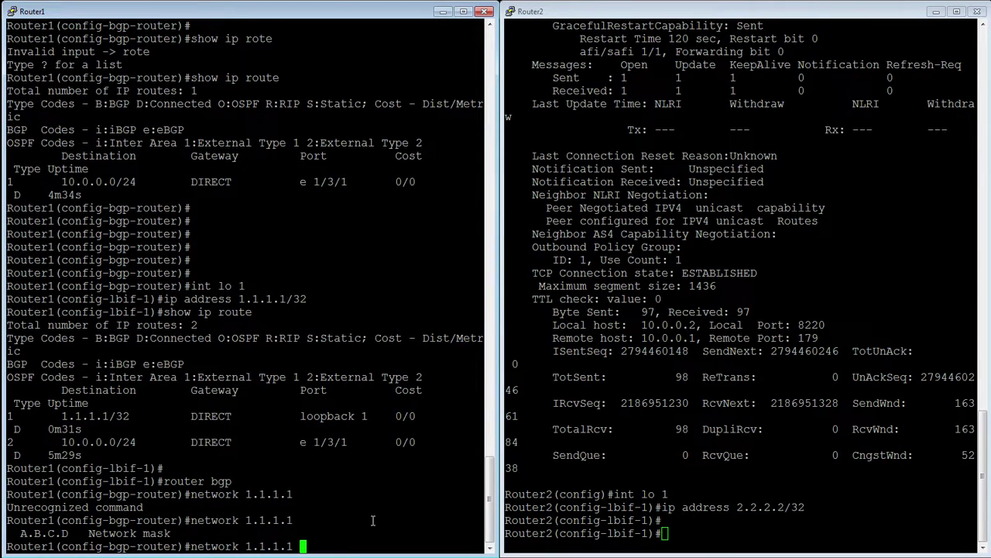
pyautogui.press('BackSpace')
pyautogui.write('/32 ?')
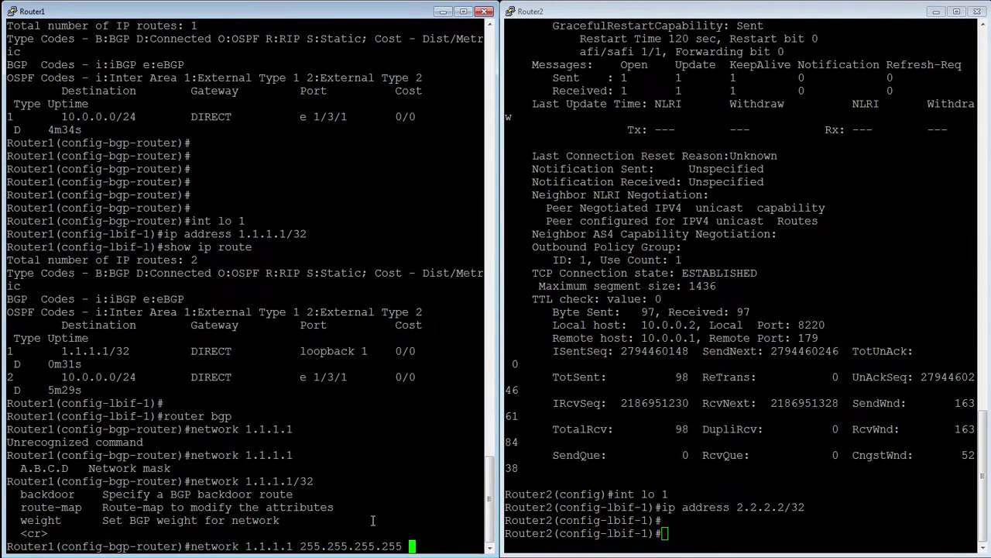
pyautogui.press('Return')
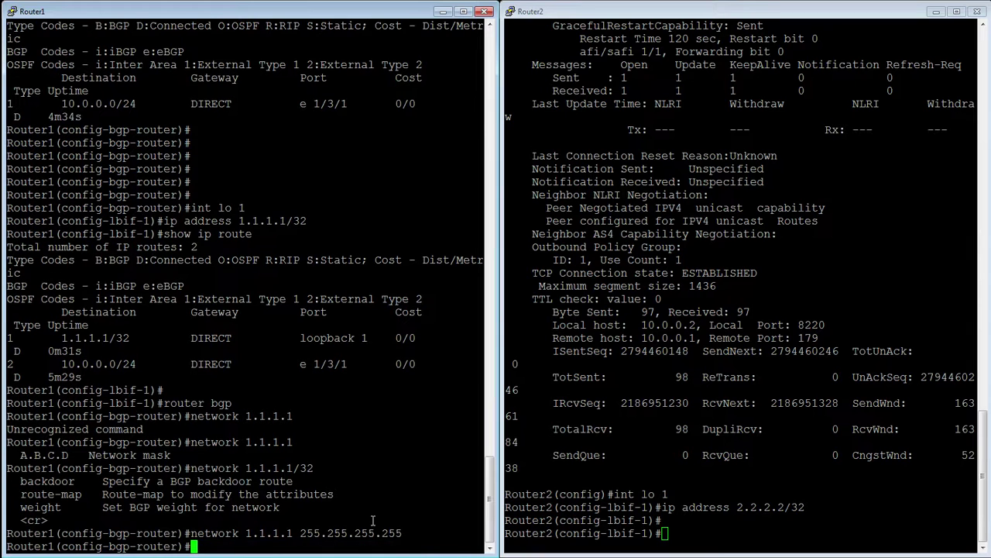
# Advertise the 2.2.2.2/32 loopback network in BGP on Router2
pyautogui.click(709, 529)
pyautogui.write('router bgp')
pyautogui.press('Return')
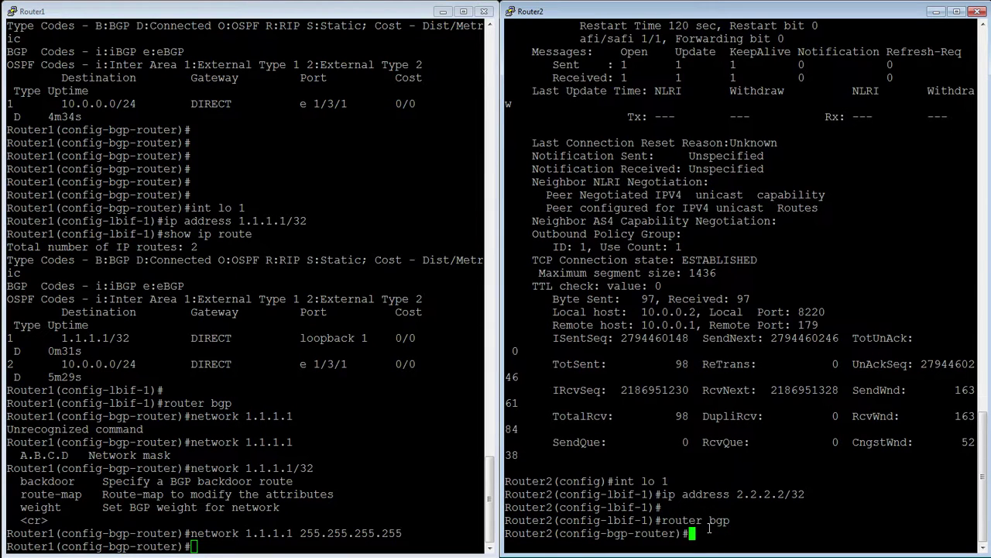
pyautogui.write('network 2.2.2.2/32')
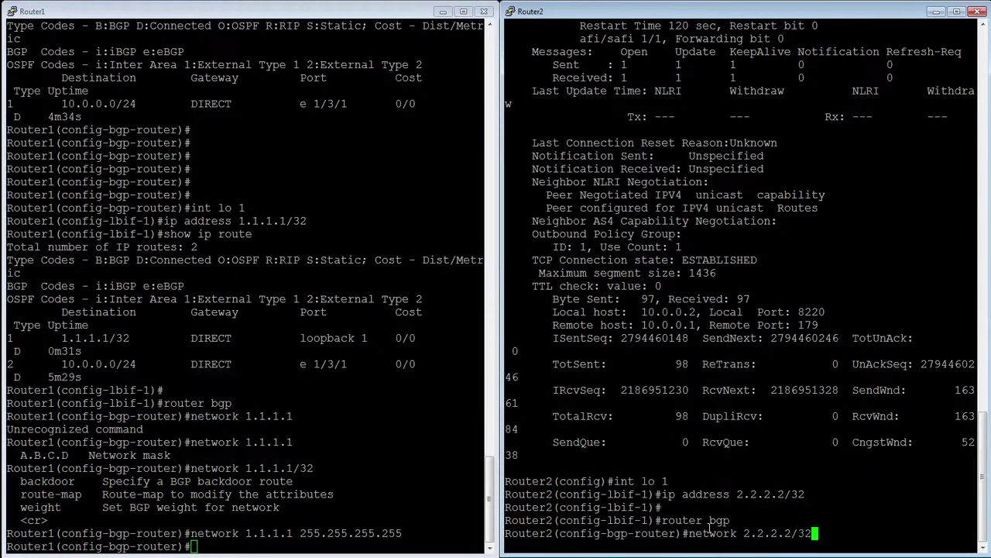
pyautogui.press('Return')
pyautogui.press('Return')
# Leave BGP configuration on Router2 and display its IP routing table
pyautogui.write('exit')
pyautogui.press('Return')
pyautogui.write('show ip route')
pyautogui.press('Return')
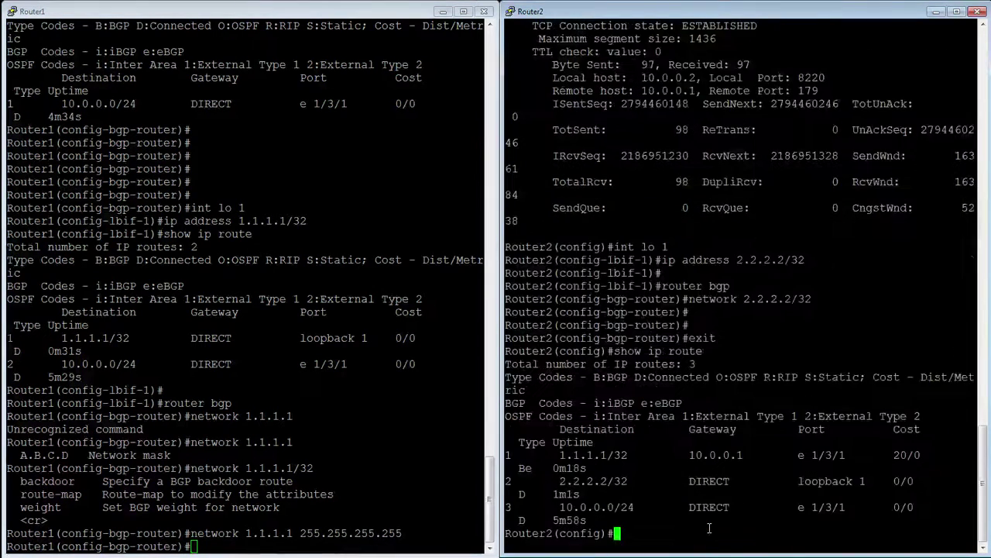
pyautogui.press('Return')
pyautogui.press('Return')
pyautogui.press('Return')
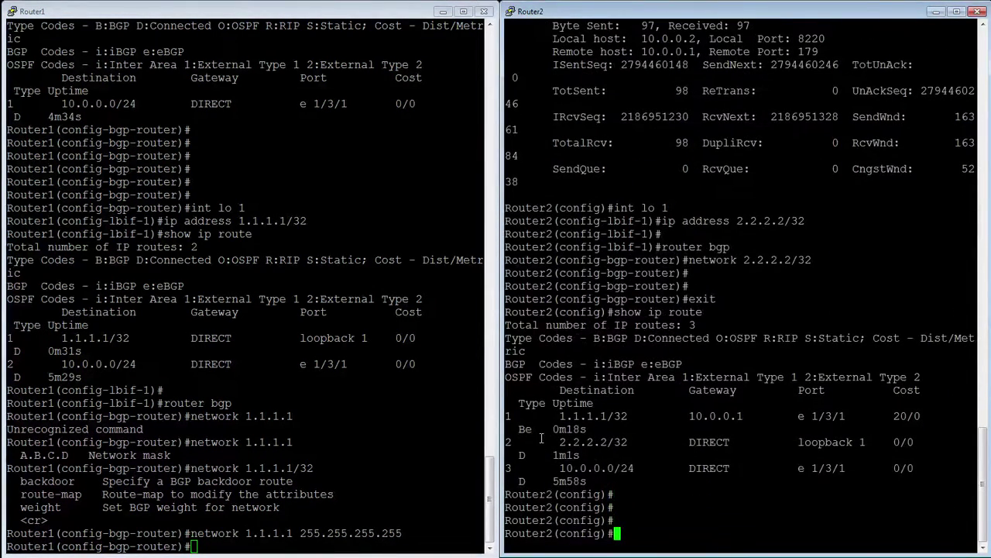